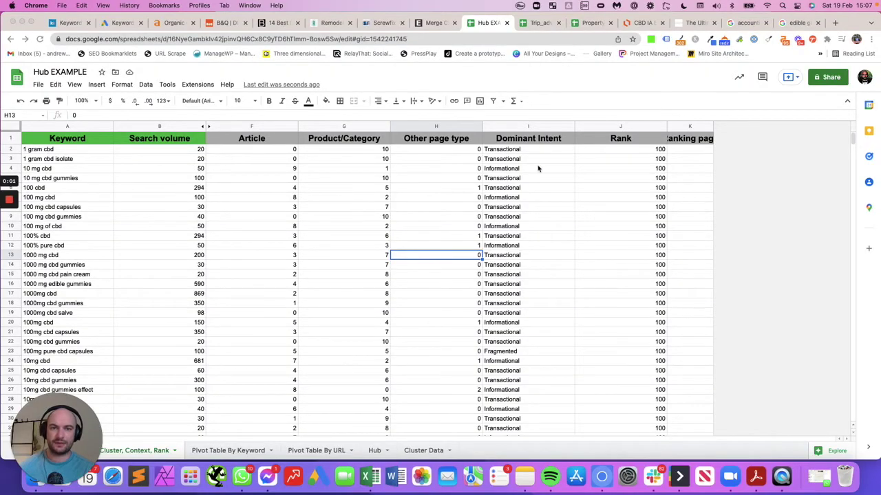
Step: Check the Keyword Insights project page, return to the Hub EXAMPLE spreadsheet, and examine the page-type counts and dominant intent for "1 gram cbd"
left_click(66, 25)
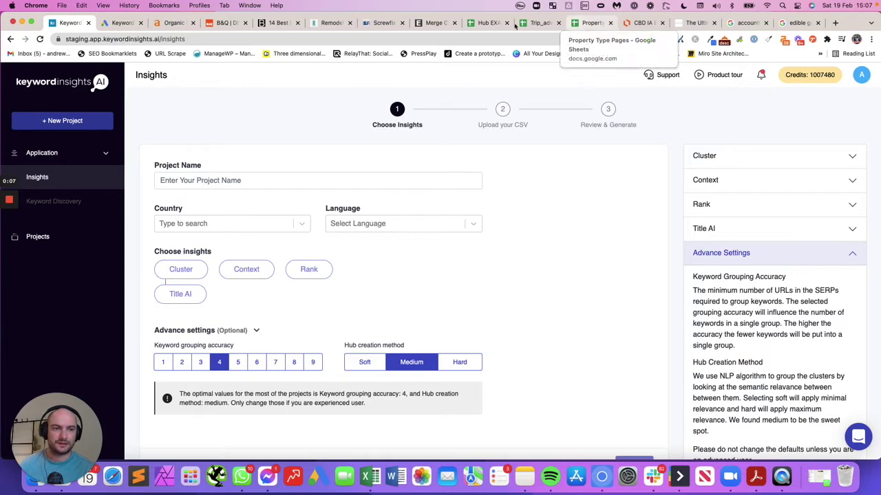
left_click(487, 23)
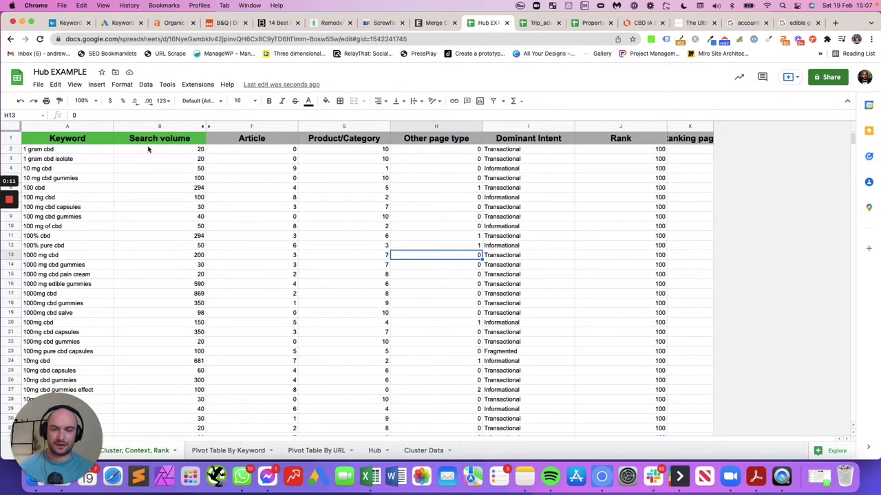
left_click(79, 152)
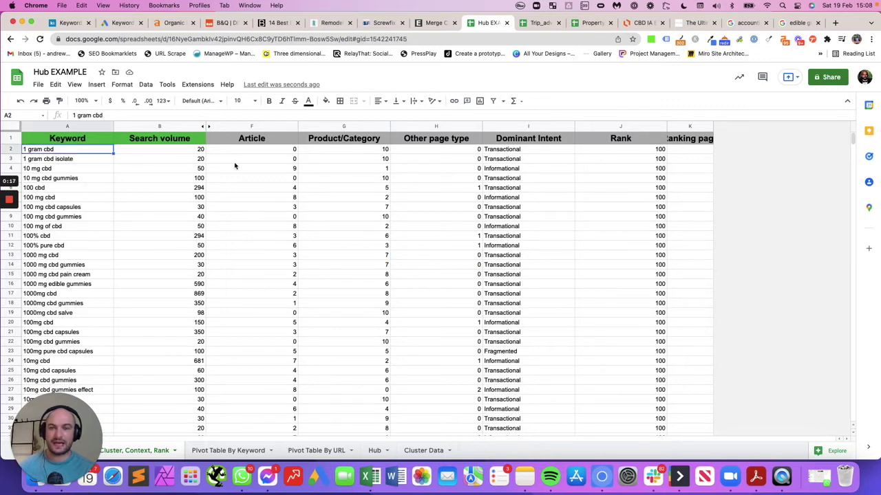
left_click(268, 153)
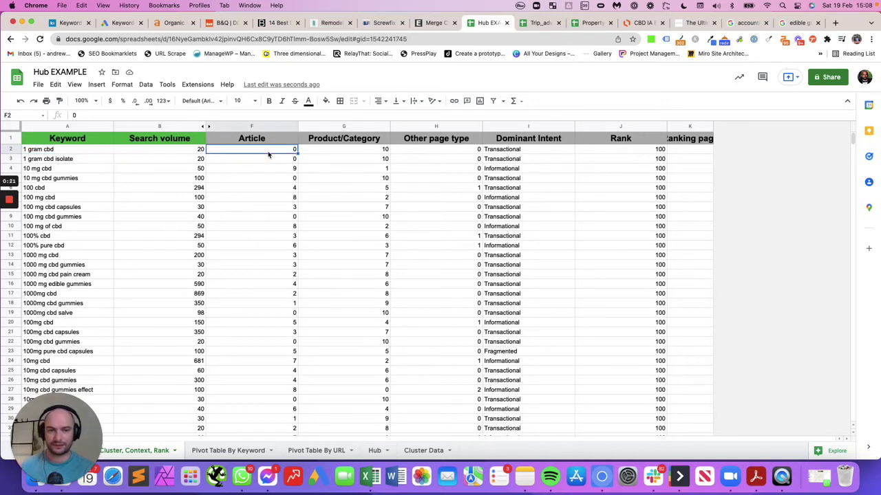
left_click(330, 155)
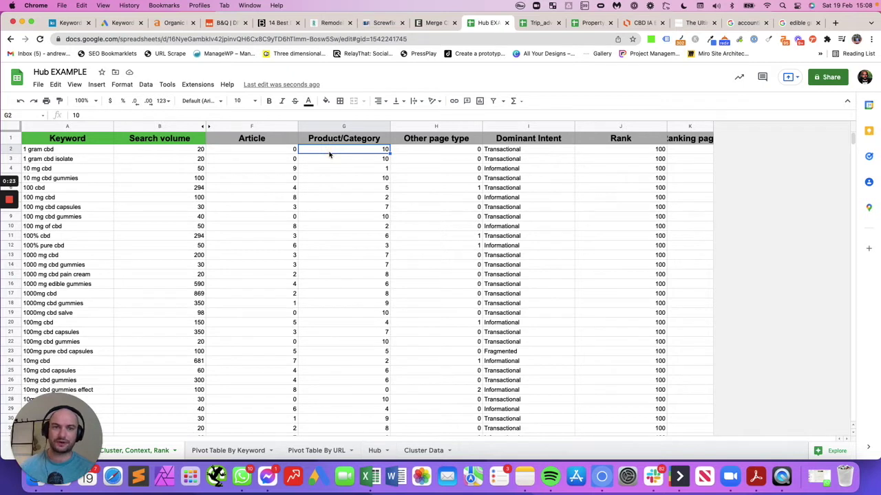
left_click(416, 158)
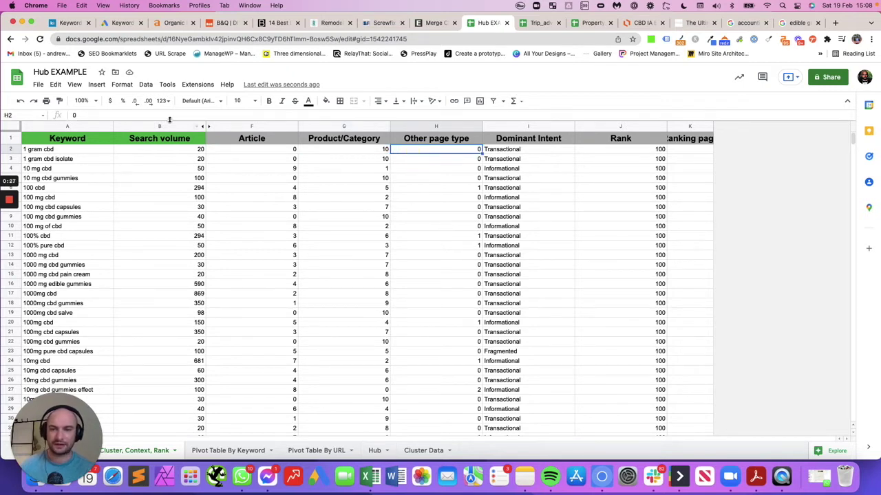
left_click(76, 148)
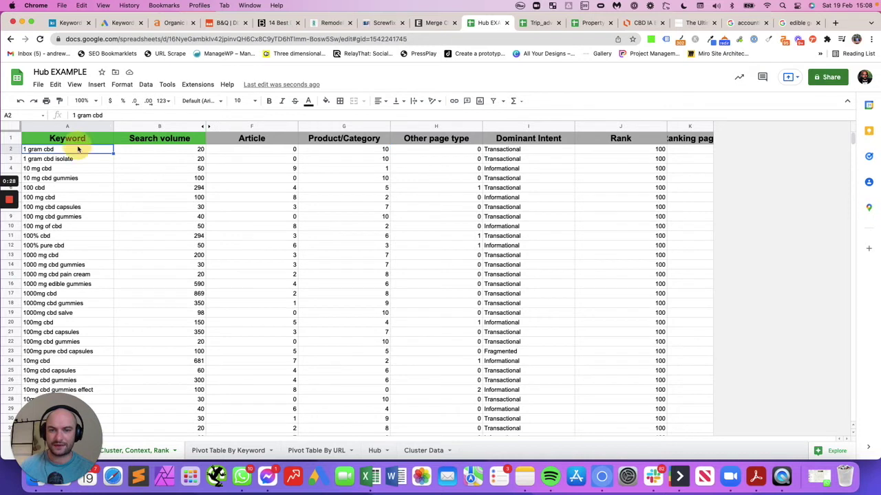
left_click(509, 149)
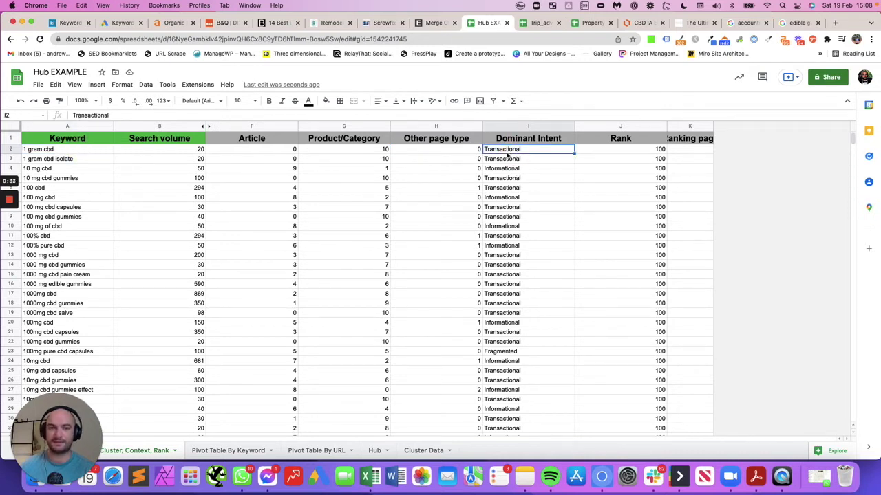
left_click(78, 149)
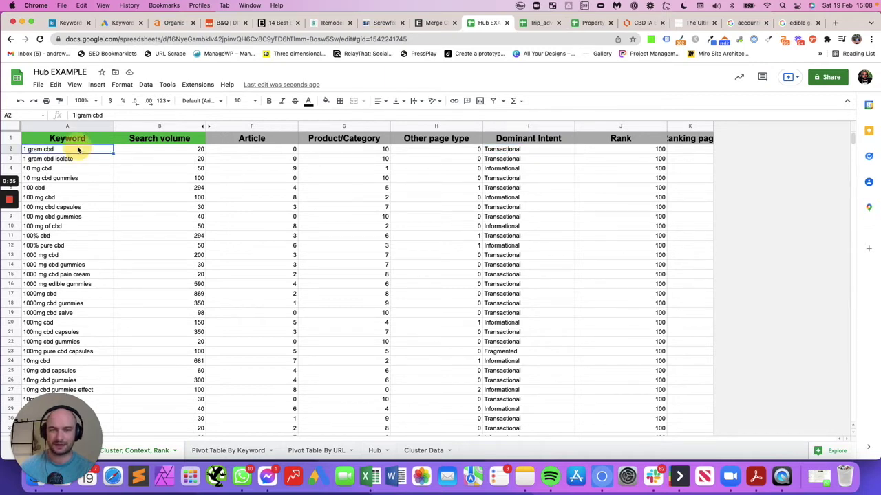
Step: Look through the keyword list for an example query and highlight the word "effect" in "10mg cbd gummies effect"
scroll(310, 220, "down", 3)
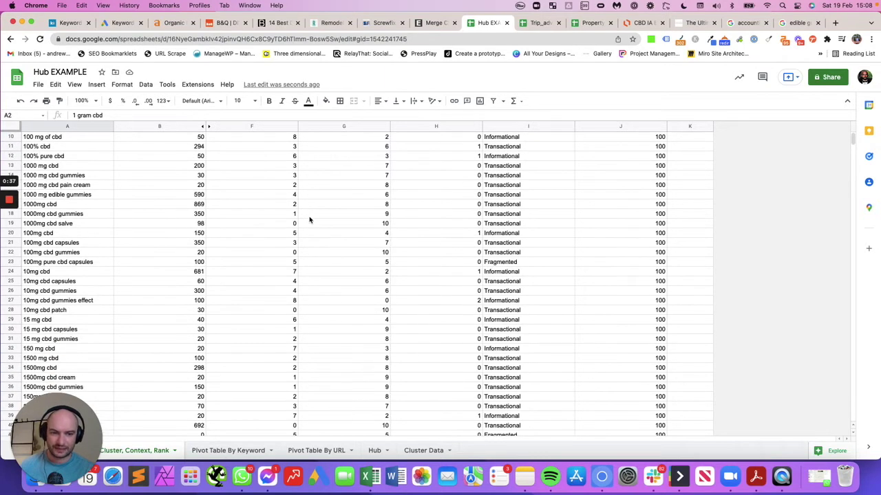
scroll(310, 220, "up", 3)
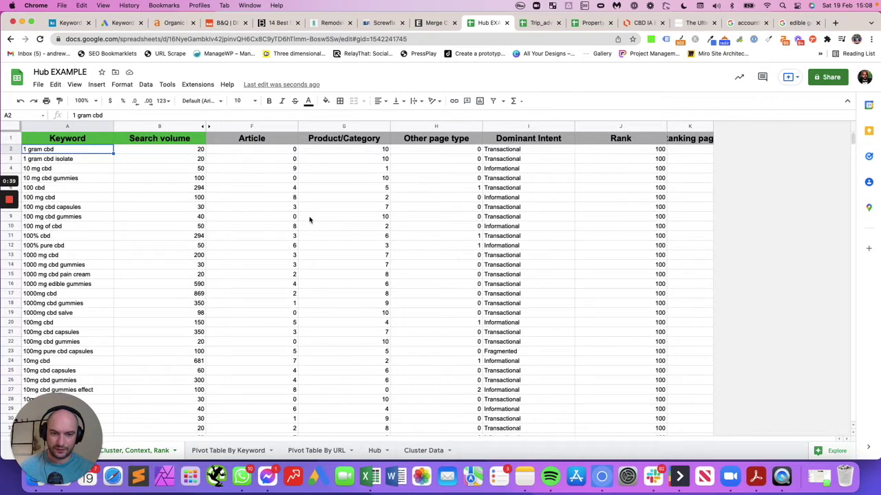
left_click(86, 352)
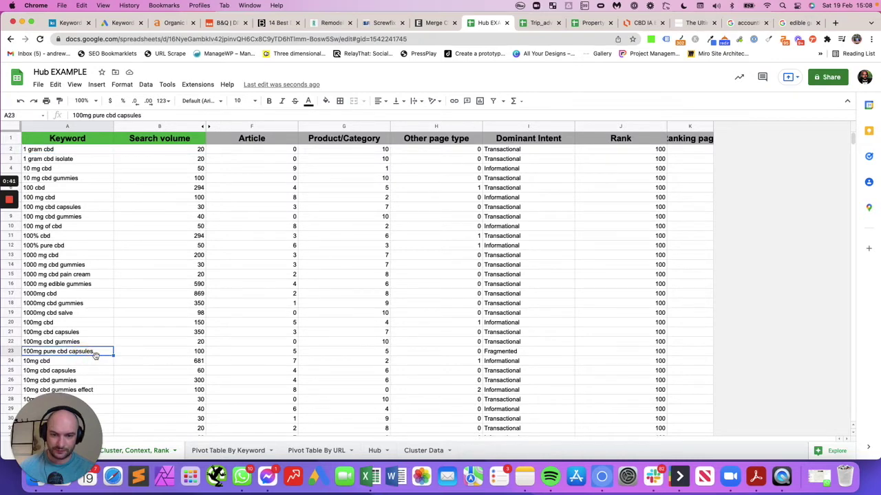
scroll(97, 357, "down", 1)
scroll(96, 358, "down", 5)
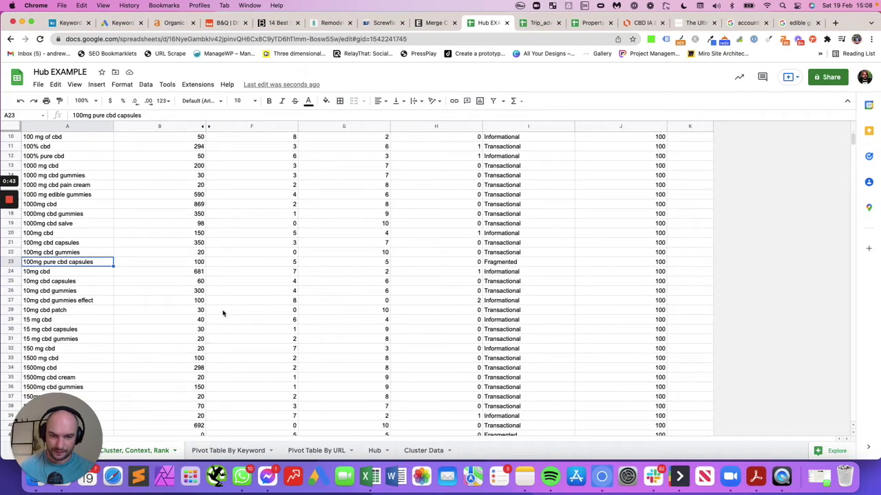
left_click(77, 303)
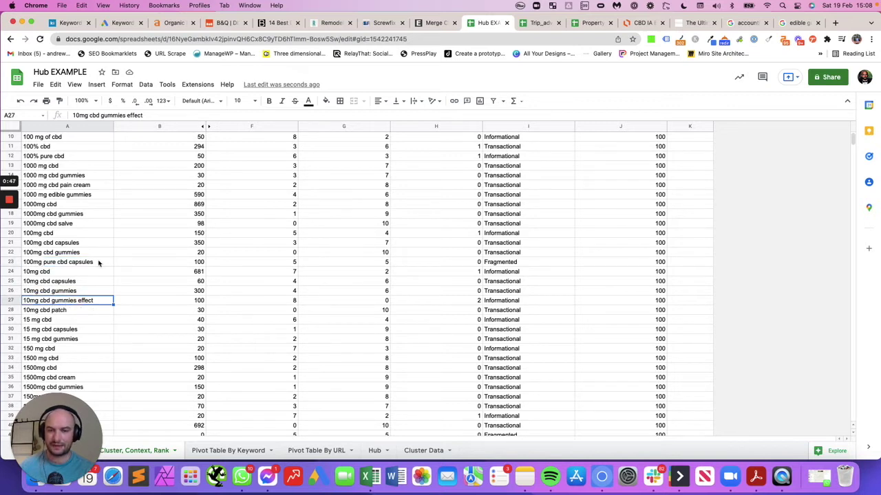
left_click_drag(144, 115, 126, 116)
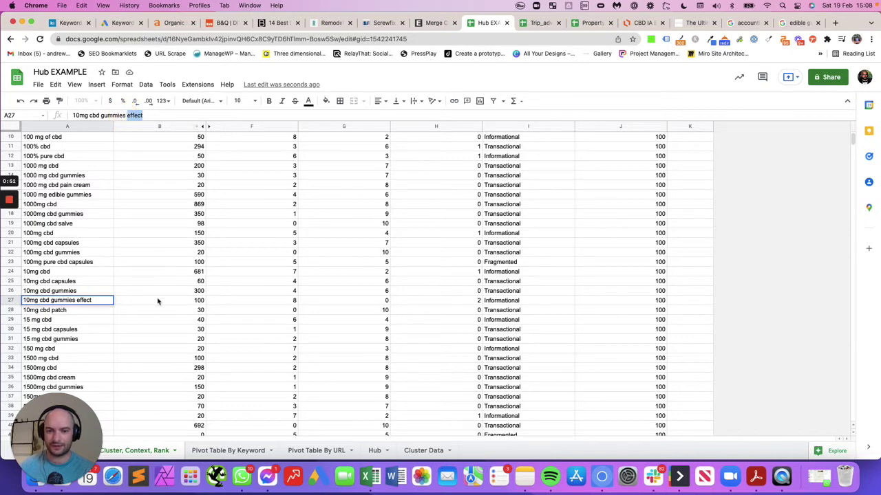
Step: Examine the Article, Product/Category, Other page type and Dominant Intent values for "10mg cbd gummies effect"
left_click(159, 301)
left_click(296, 301)
scroll(277, 302, "up", 3)
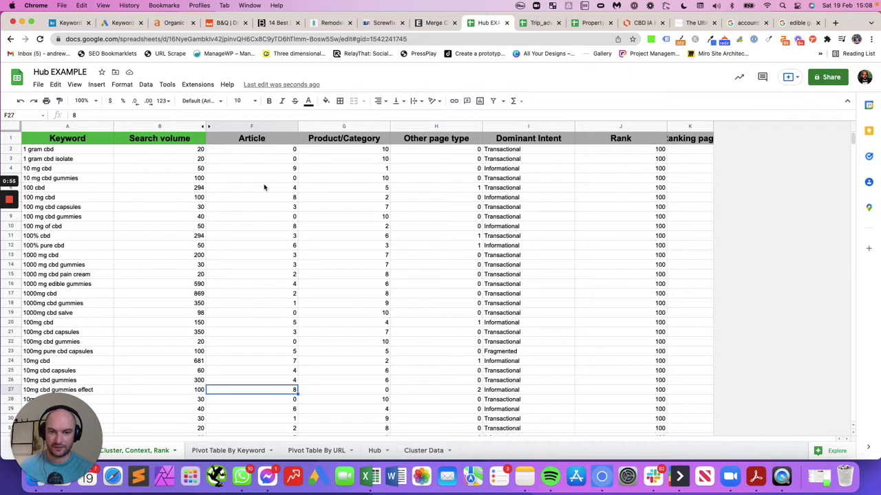
left_click(372, 391)
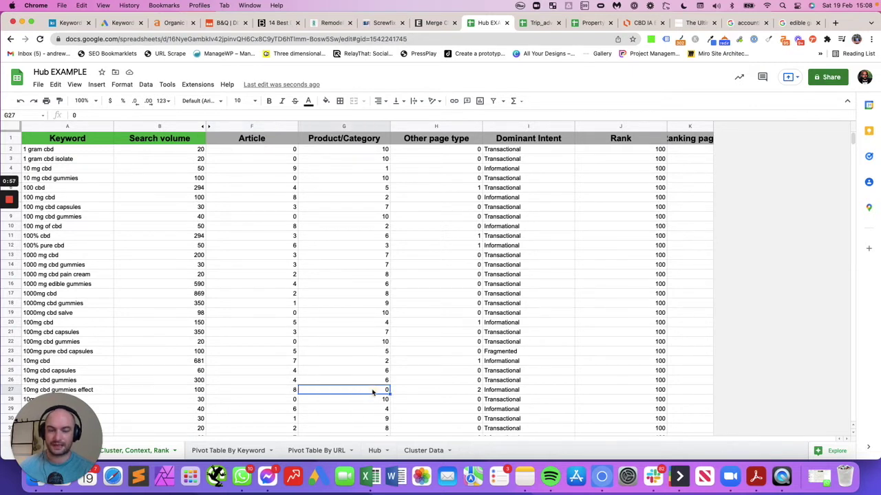
left_click(417, 390)
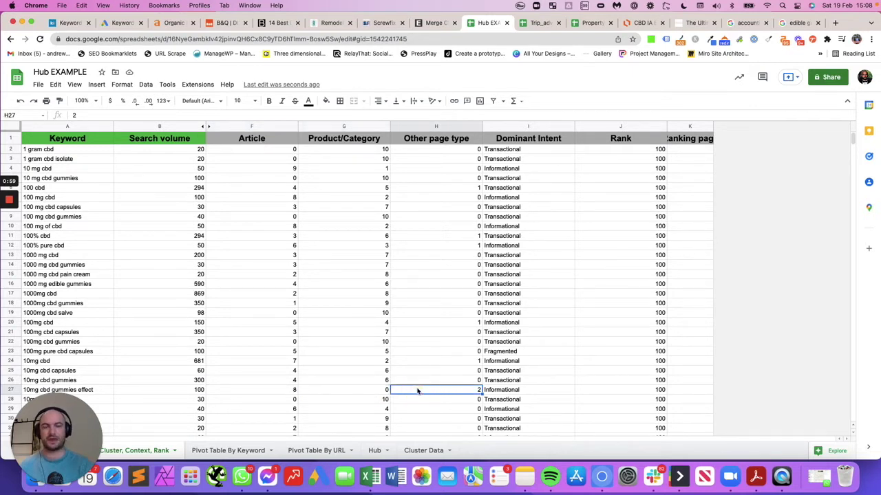
left_click(488, 391)
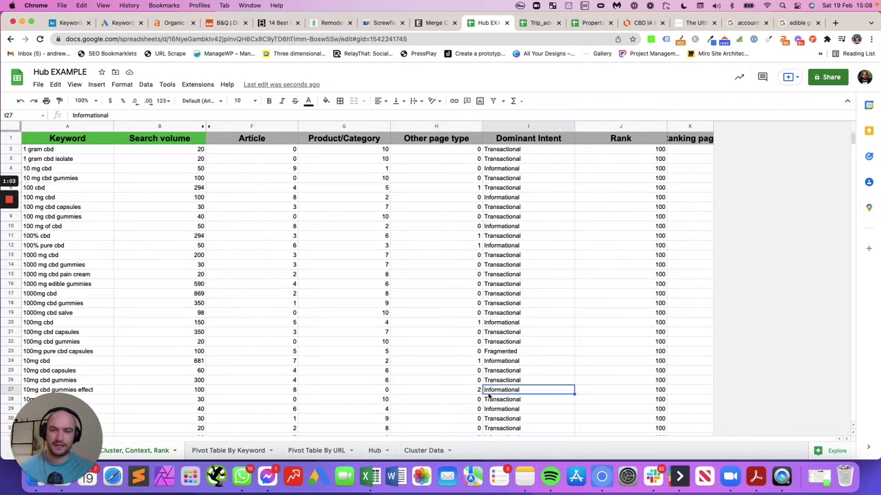
Step: Select the Article, Product/Category and Other page type columns in turn to compare the page-type classifications
left_click(241, 127)
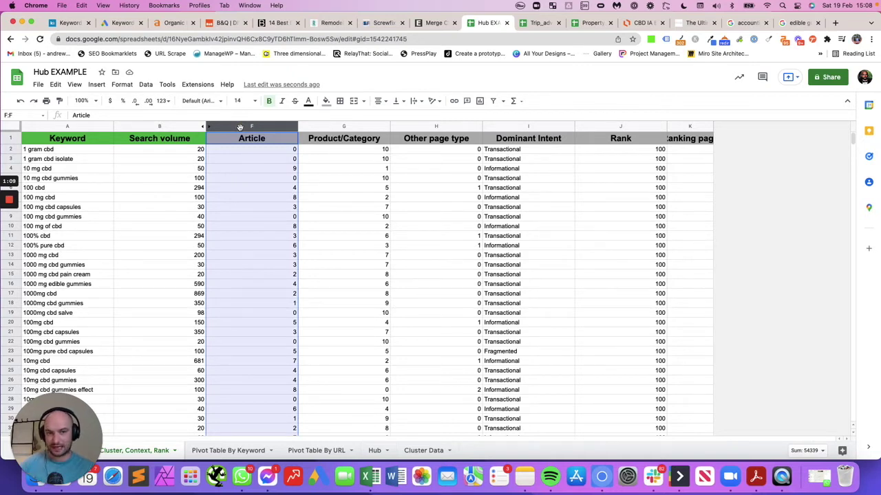
left_click(331, 128)
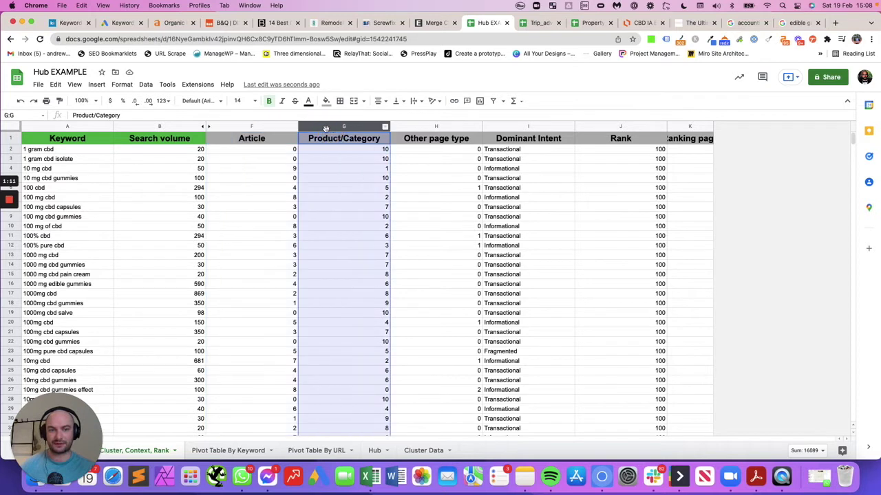
left_click(244, 126)
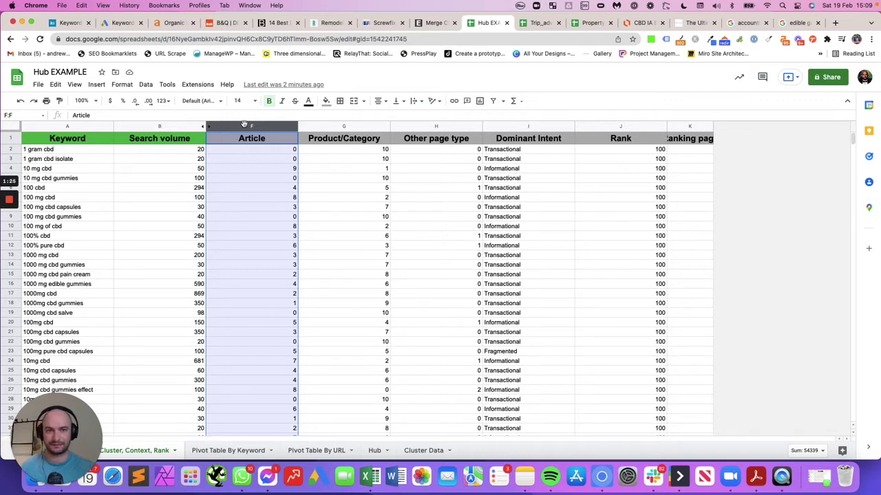
left_click(330, 126)
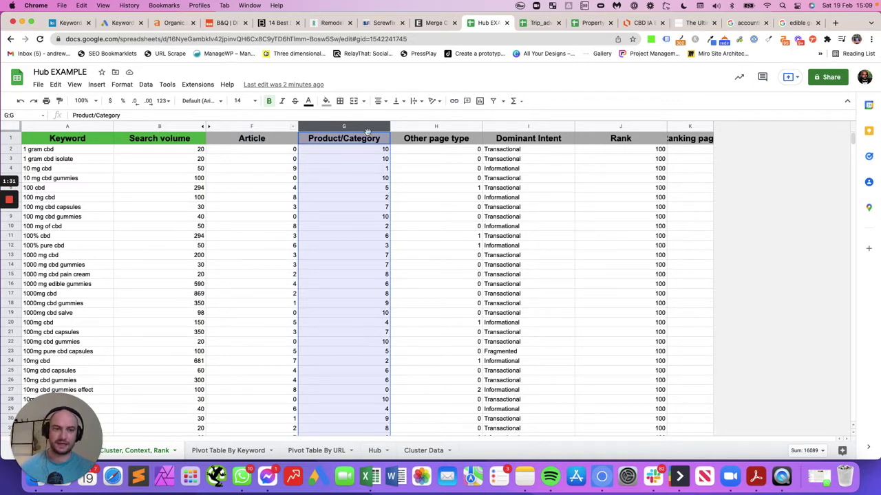
left_click(410, 127)
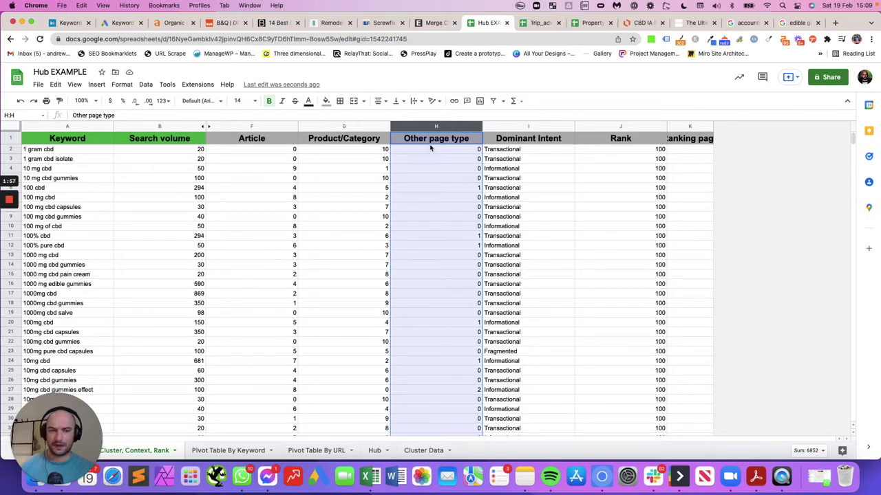
left_click(249, 128)
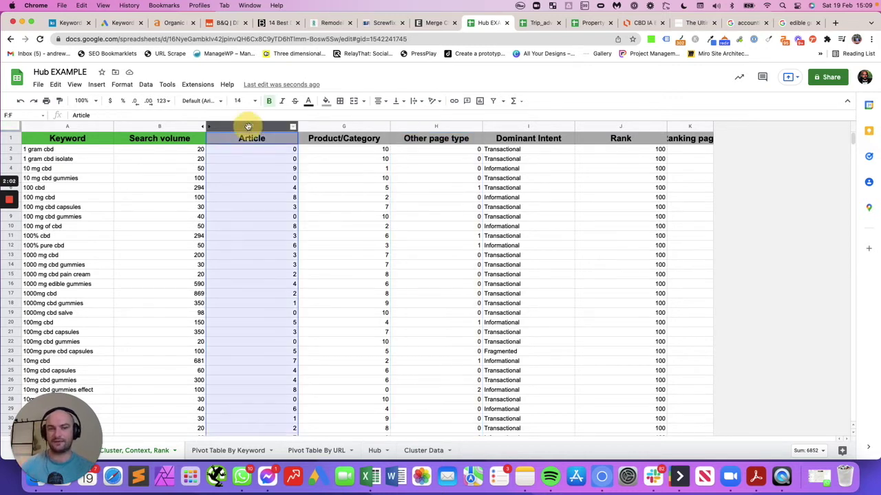
left_click(440, 125)
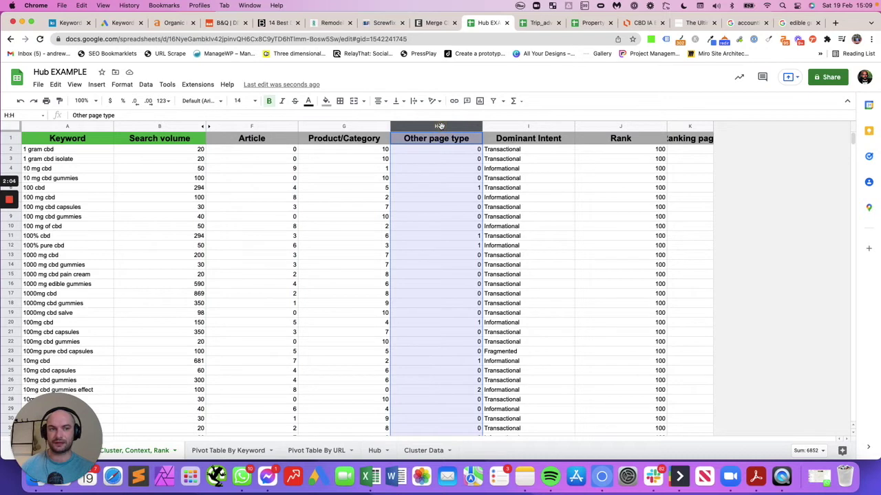
Step: Switch to the Google results for "accounting jobs", inspect the Indeed London listing page, and return to the results
left_click(750, 23)
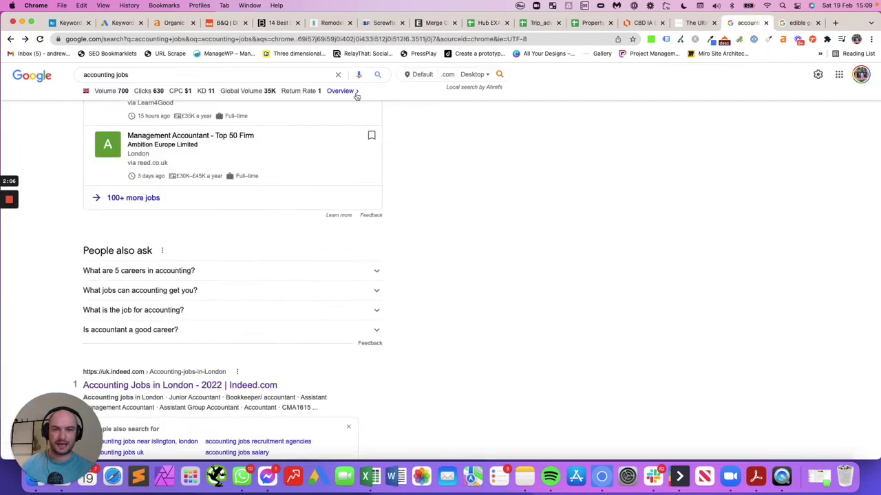
scroll(296, 311, "down", 2)
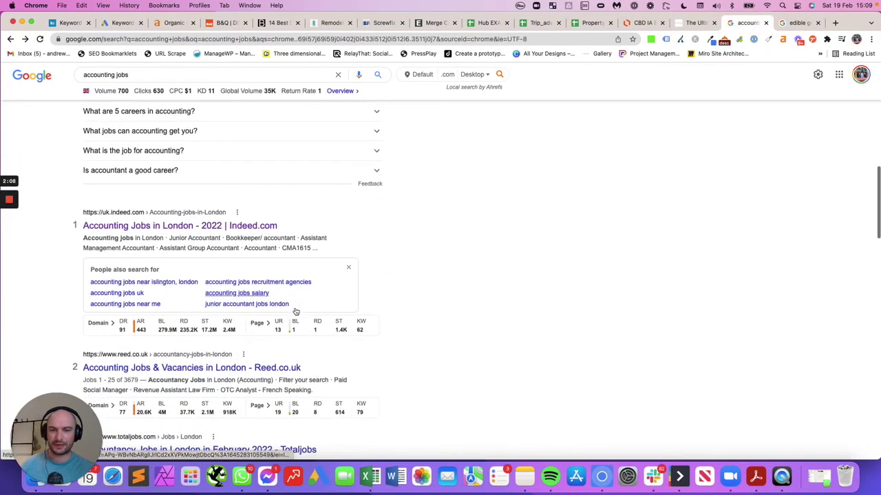
left_click(205, 227)
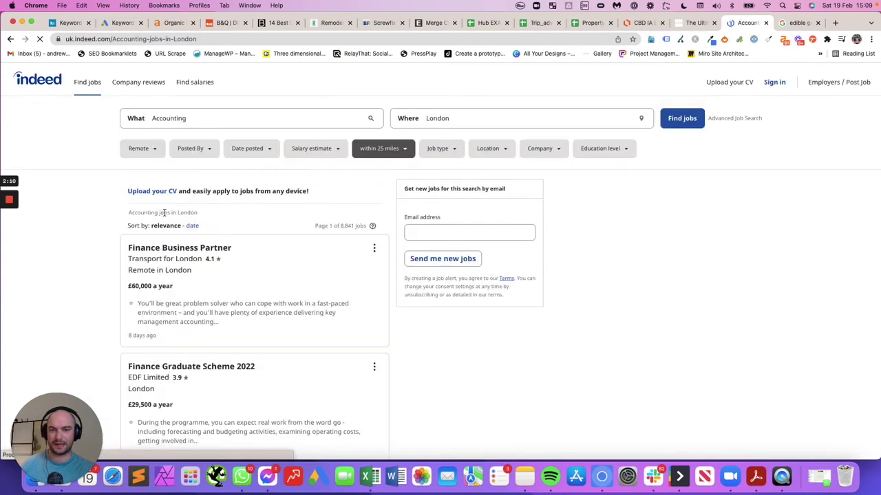
left_click(182, 272)
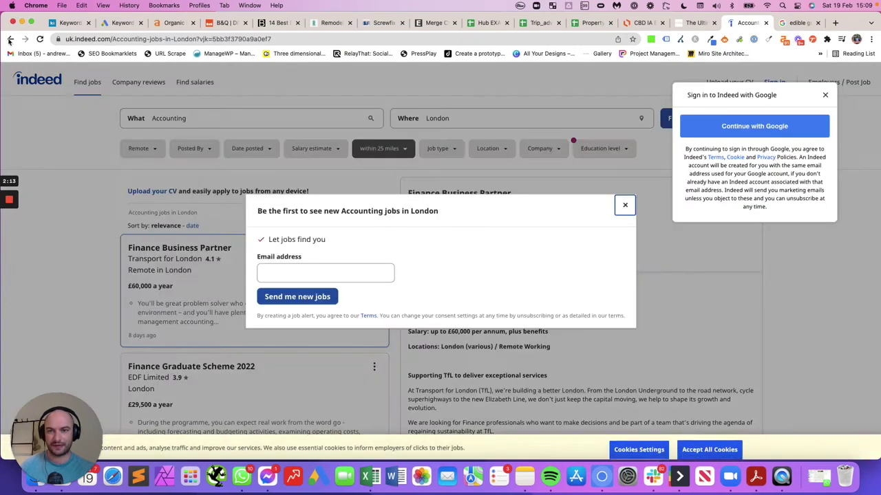
left_click(10, 39)
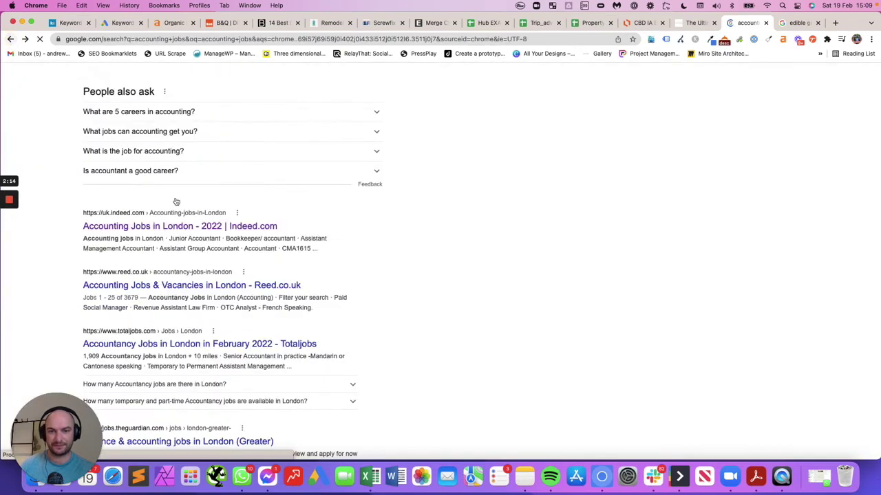
scroll(183, 211, "down", 3)
scroll(183, 210, "up", 5)
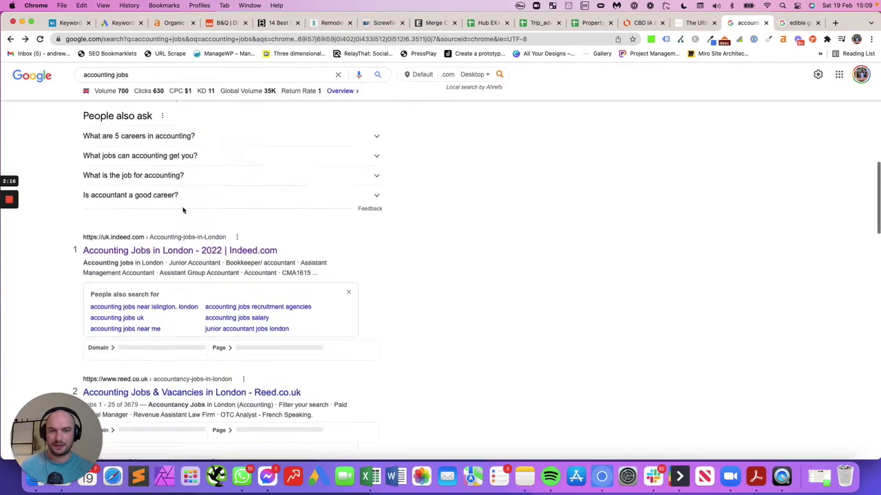
Step: Search Google for "best accounting jobs" and look at the page types that rank
left_click(167, 74)
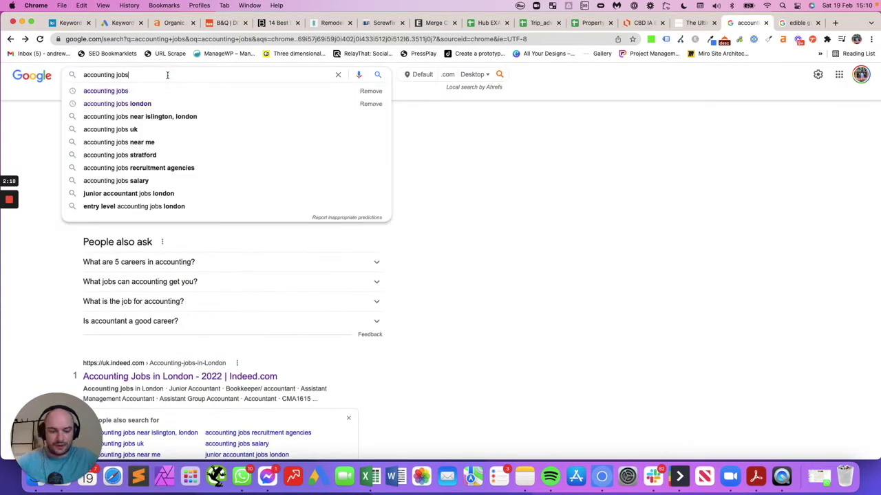
type("best")
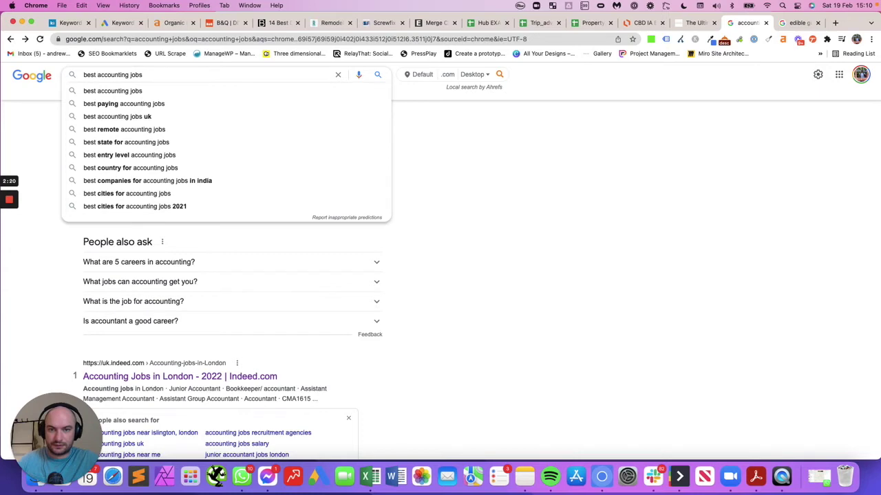
key("Return")
scroll(192, 248, "down", 1)
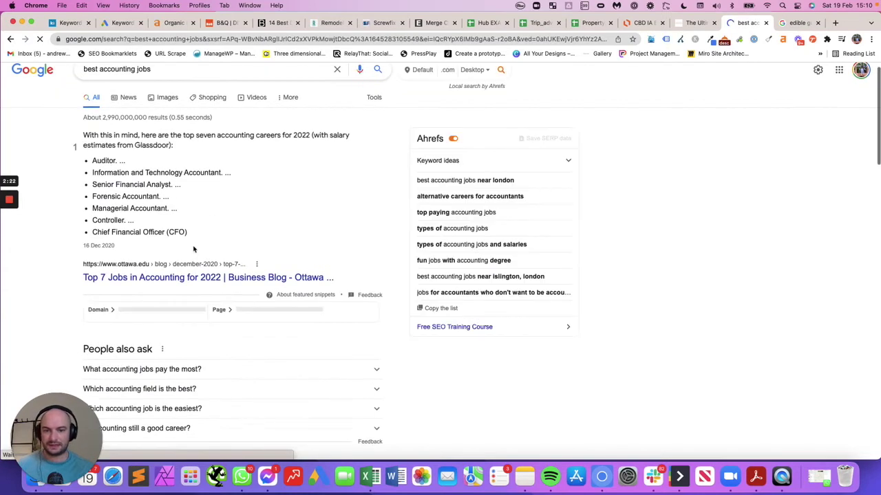
Step: Look through more "best accounting jobs" results, then return to the Hub EXAMPLE sheet and check Other page type values for individual keywords
scroll(183, 285, "down", 5)
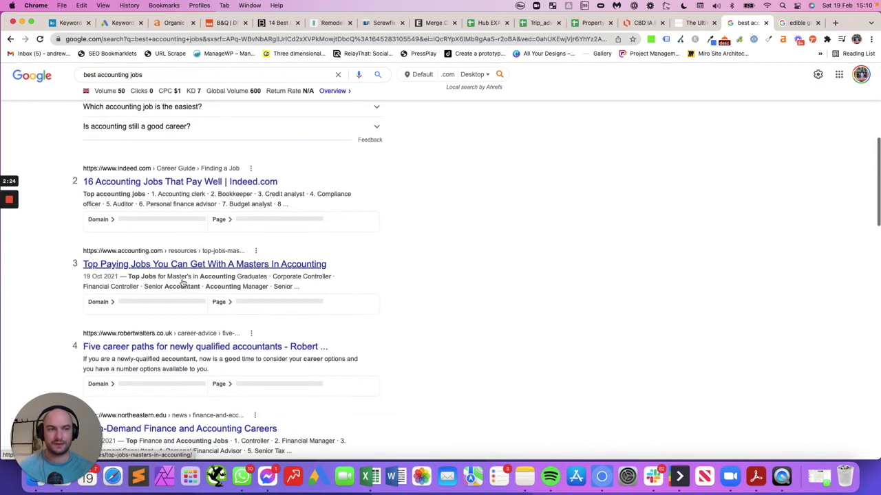
left_click(479, 25)
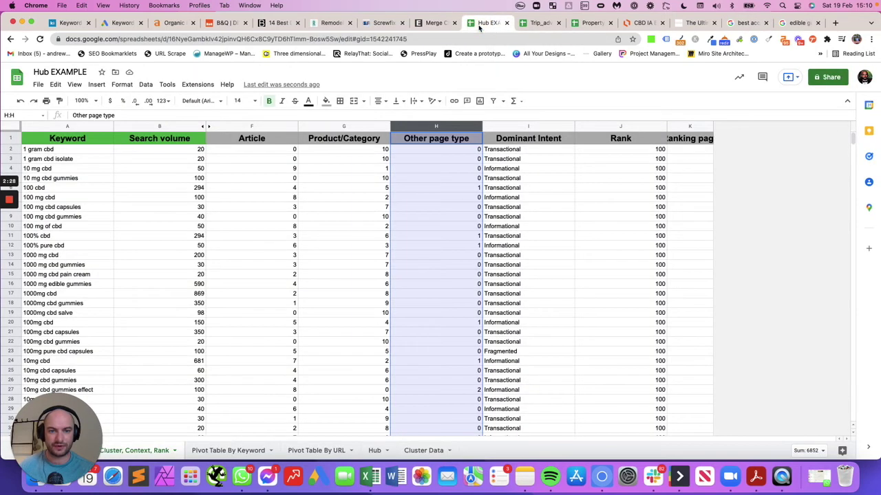
left_click(436, 178)
left_click(436, 236)
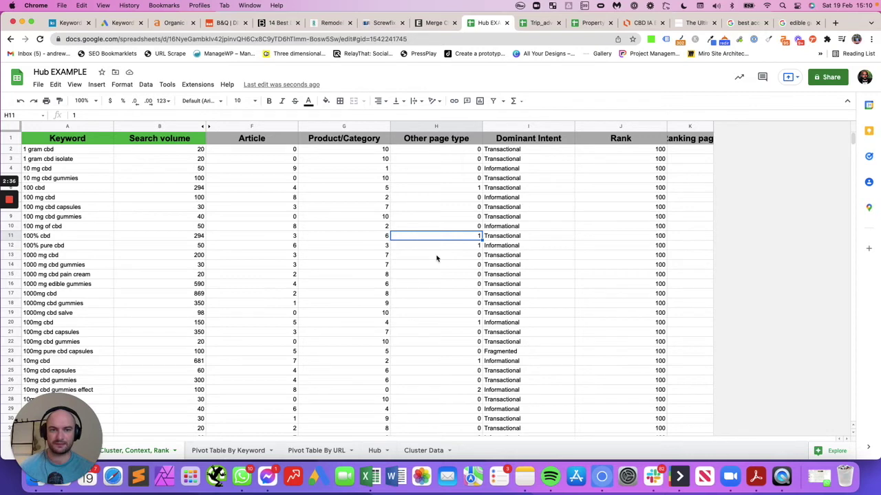
Step: Unhide the Cluster, Hub and Spoke columns and select the cluster and hub cells for the keyword "10 mg cbd"
left_click(207, 126)
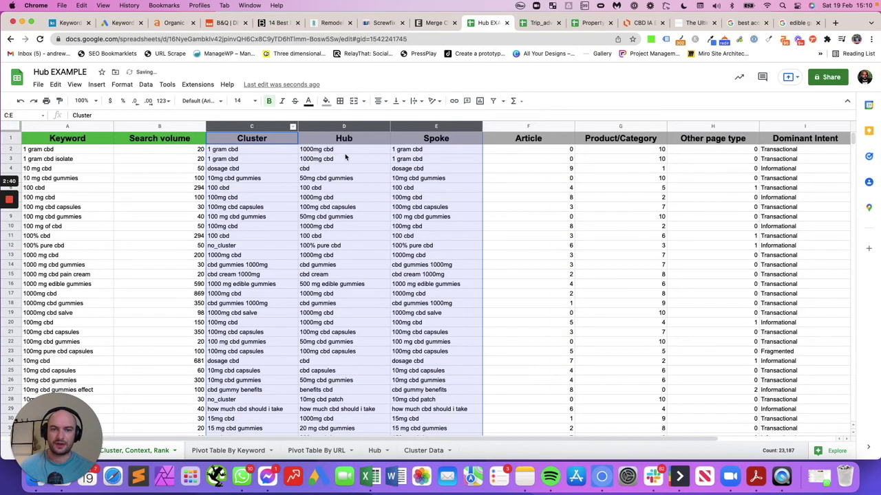
left_click(252, 168)
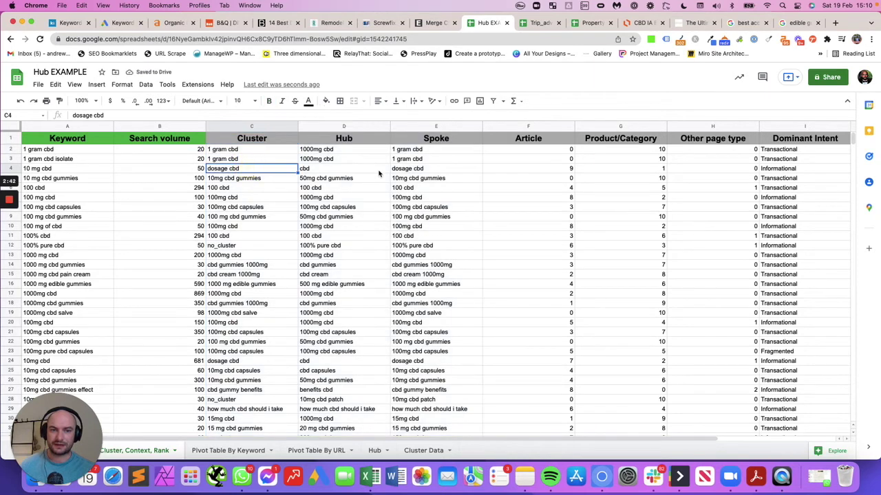
left_click(369, 168)
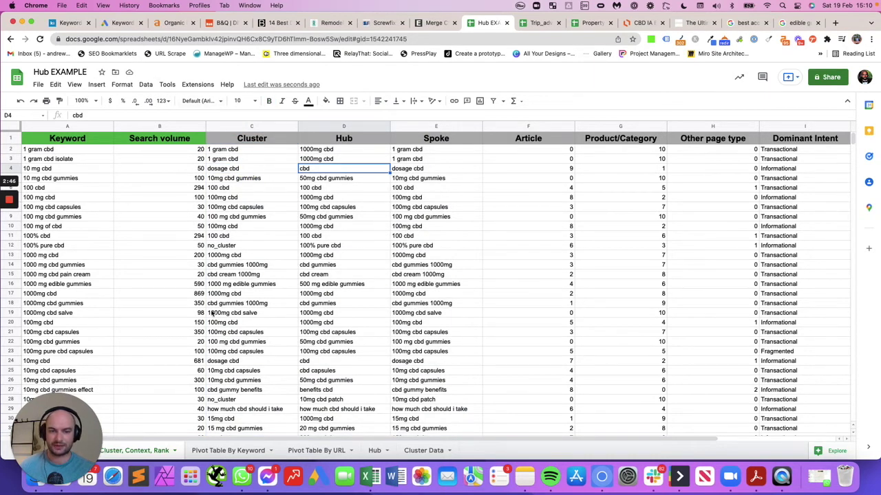
Step: In the Pivot Table By Keyword sheet, expand the "edible gummy" cluster and highlight its keywords and their AVERAGE of Article values
left_click(227, 450)
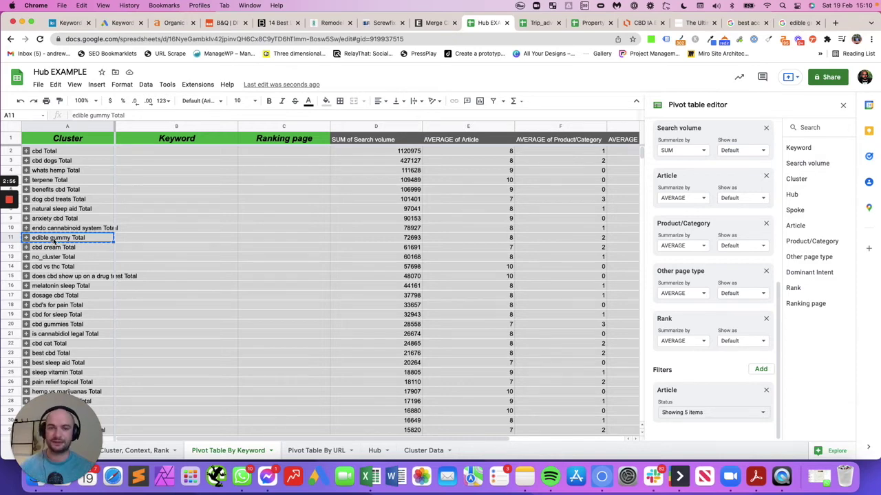
left_click(498, 238)
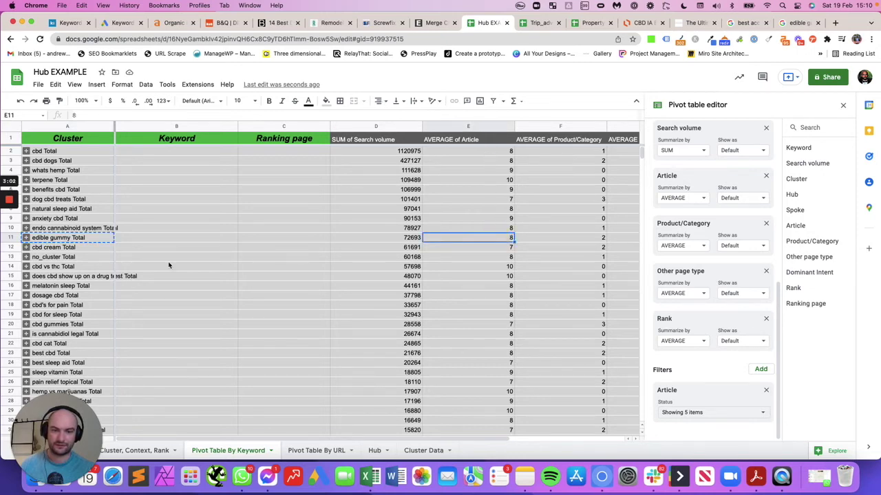
left_click(28, 242)
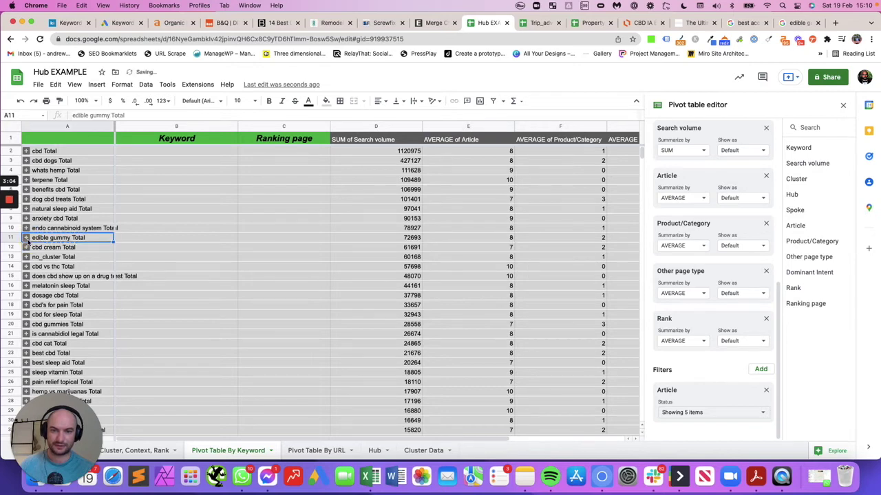
left_click_drag(135, 238, 132, 325)
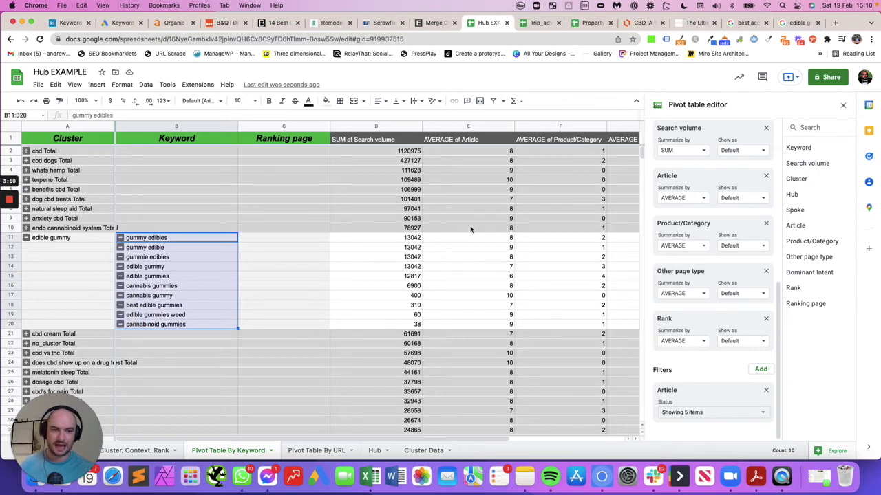
left_click_drag(494, 240, 501, 330)
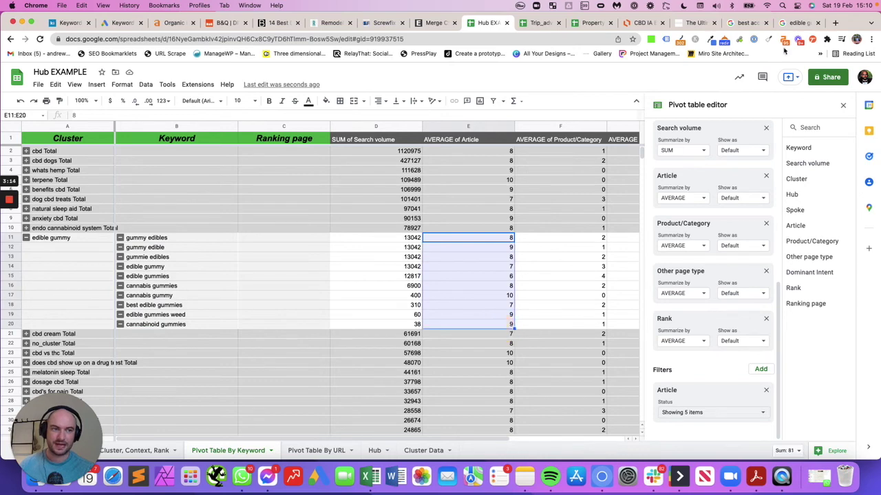
Step: Switch to the Google results for "edible gummy" and examine which ranking pages are articles and which are product or category pages
left_click(791, 24)
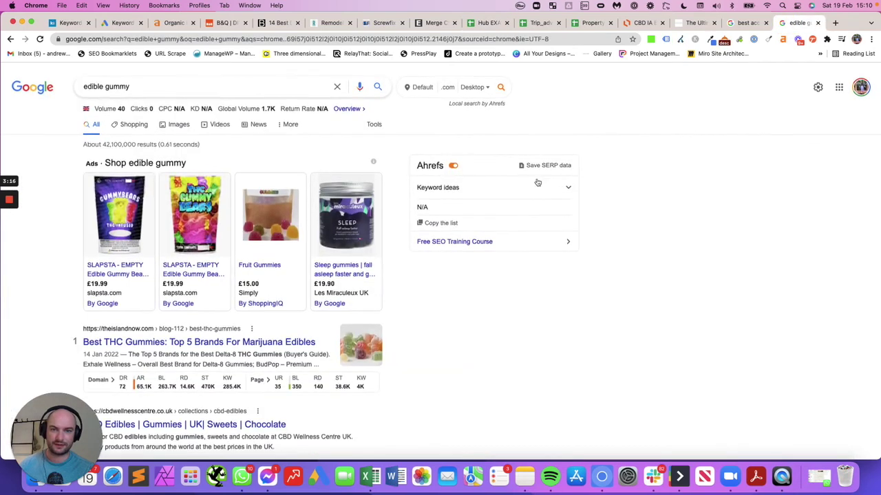
left_click_drag(177, 85, 71, 86)
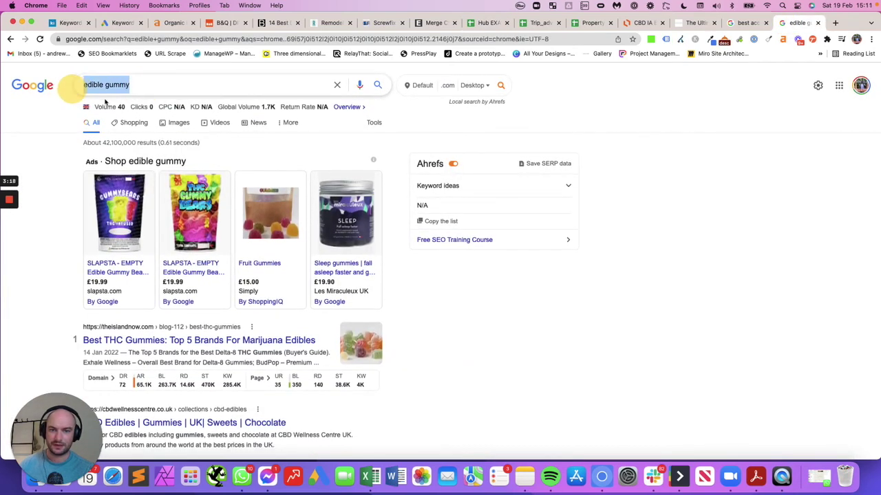
scroll(219, 212, "down", 1)
scroll(218, 213, "down", 2)
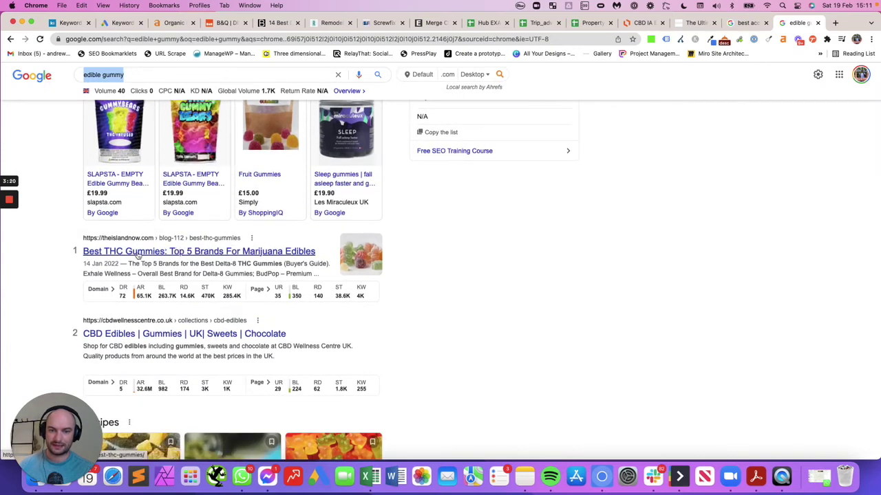
scroll(155, 262, "down", 3)
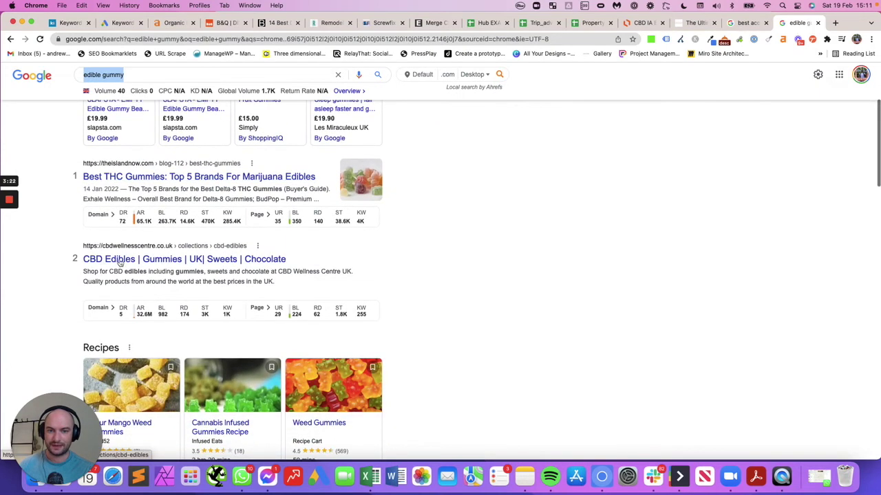
scroll(173, 268, "down", 8)
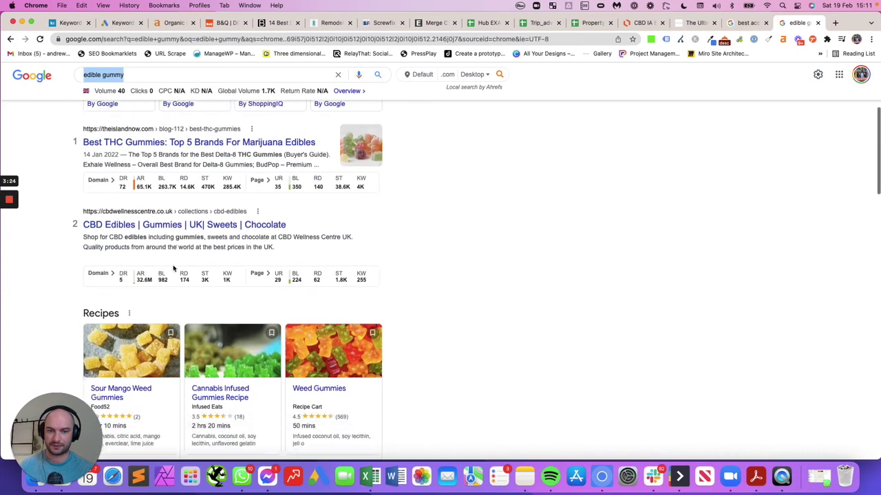
scroll(173, 269, "down", 1)
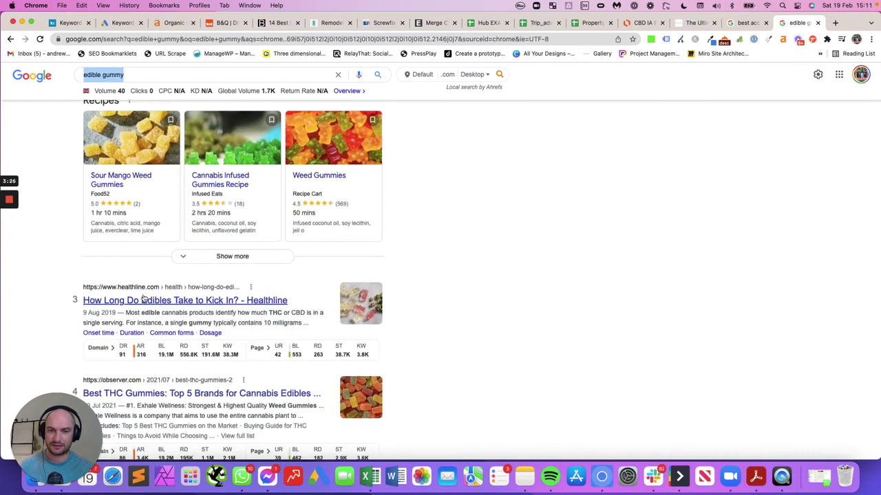
scroll(154, 313, "down", 8)
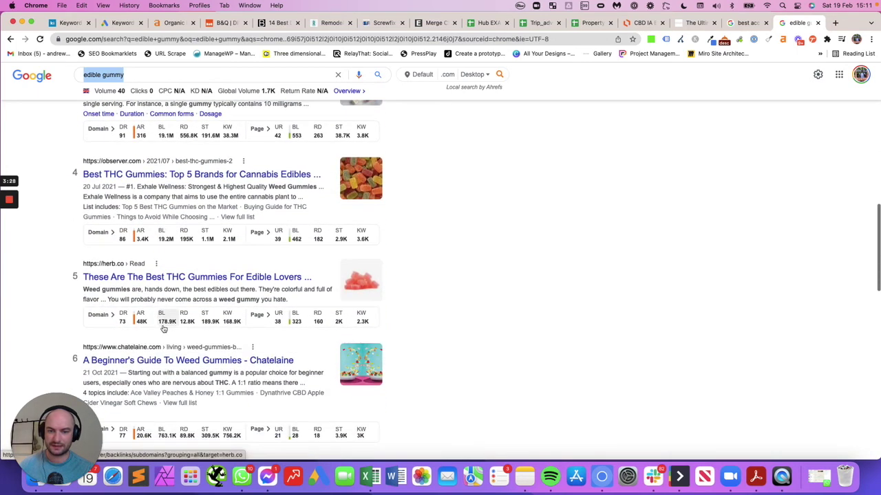
scroll(157, 281, "down", 2)
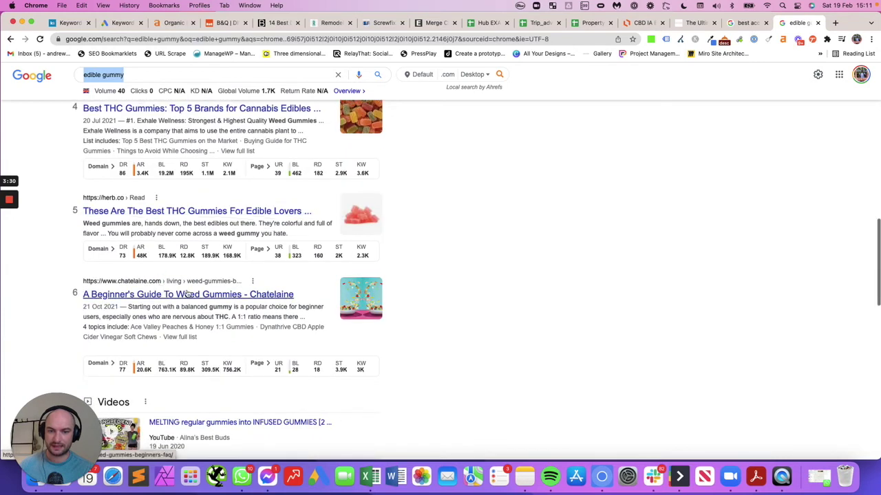
scroll(187, 294, "down", 15)
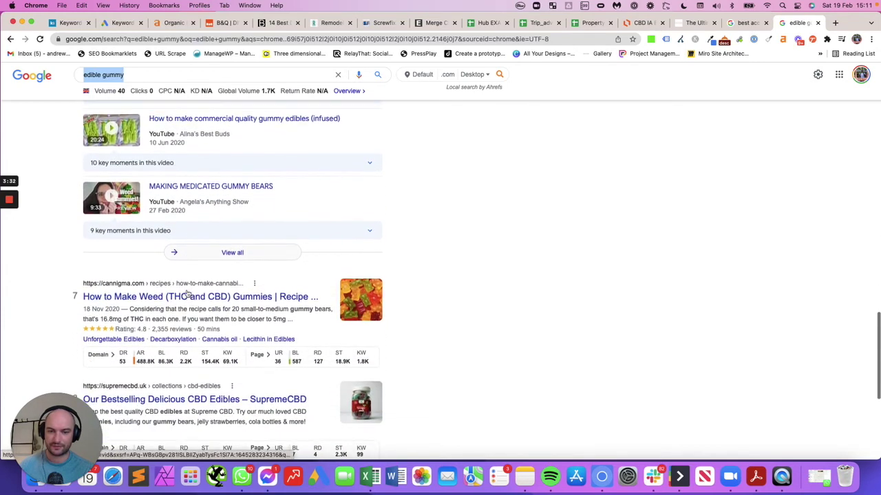
scroll(187, 294, "down", 1)
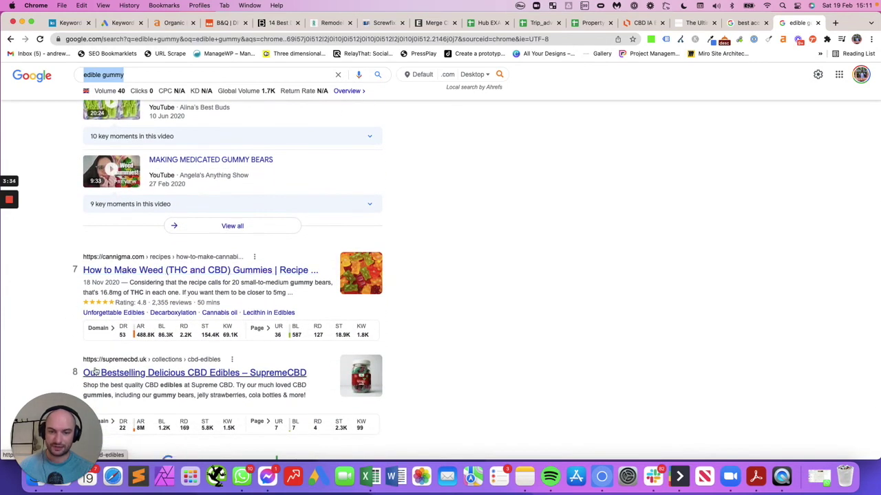
scroll(95, 372, "down", 2)
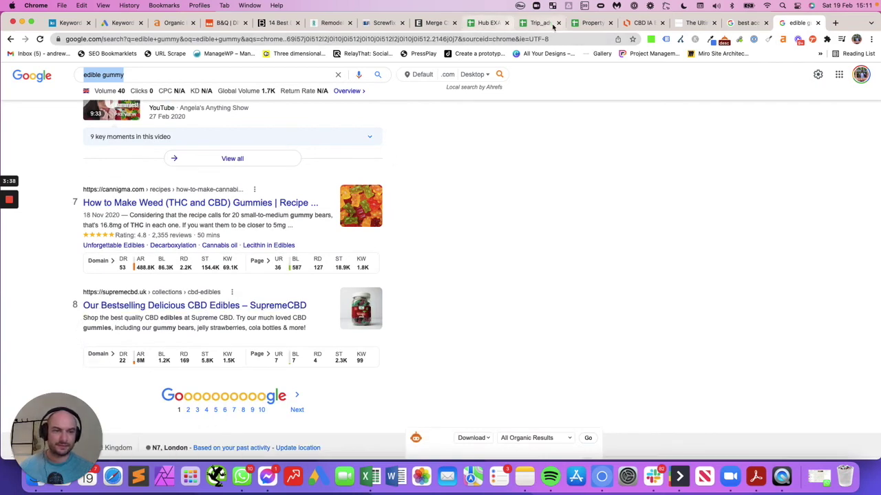
Step: Return to the Hub EXAMPLE pivot table and compare the AVERAGE of Article and AVERAGE of Product/Category values across the "edible gummy" keywords
left_click(489, 23)
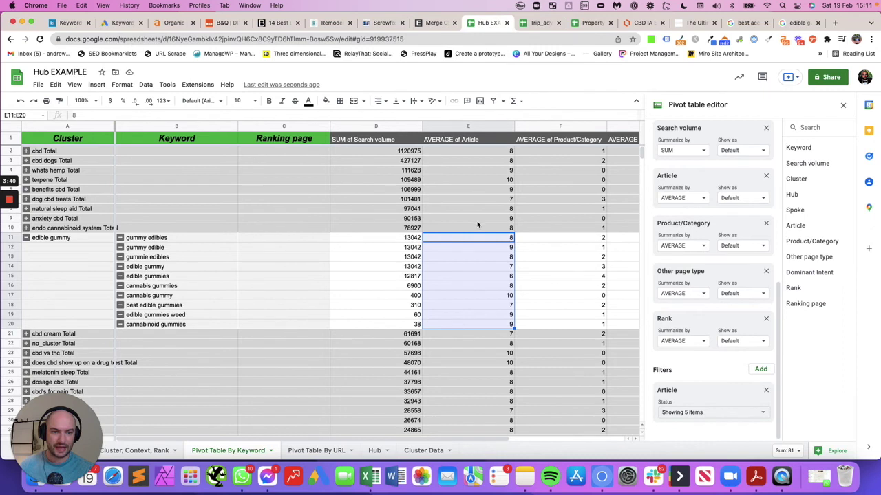
left_click(478, 256)
left_click_drag(480, 239, 473, 265)
left_click_drag(580, 241, 586, 323)
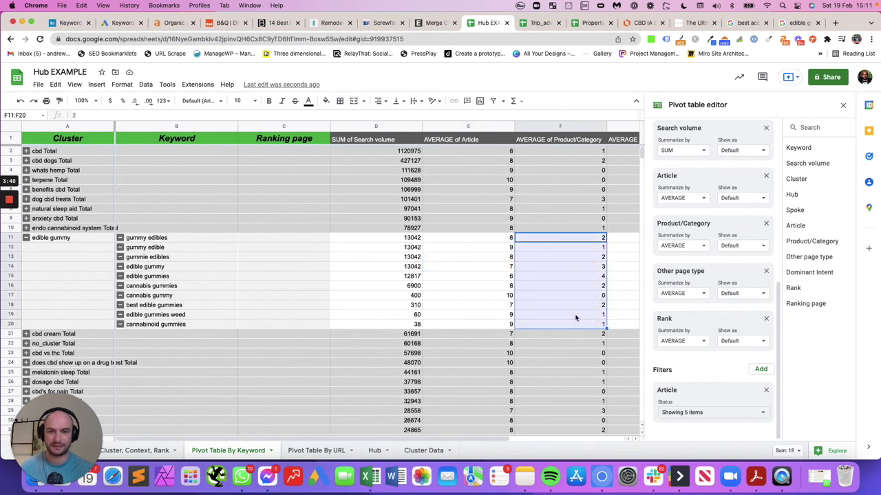